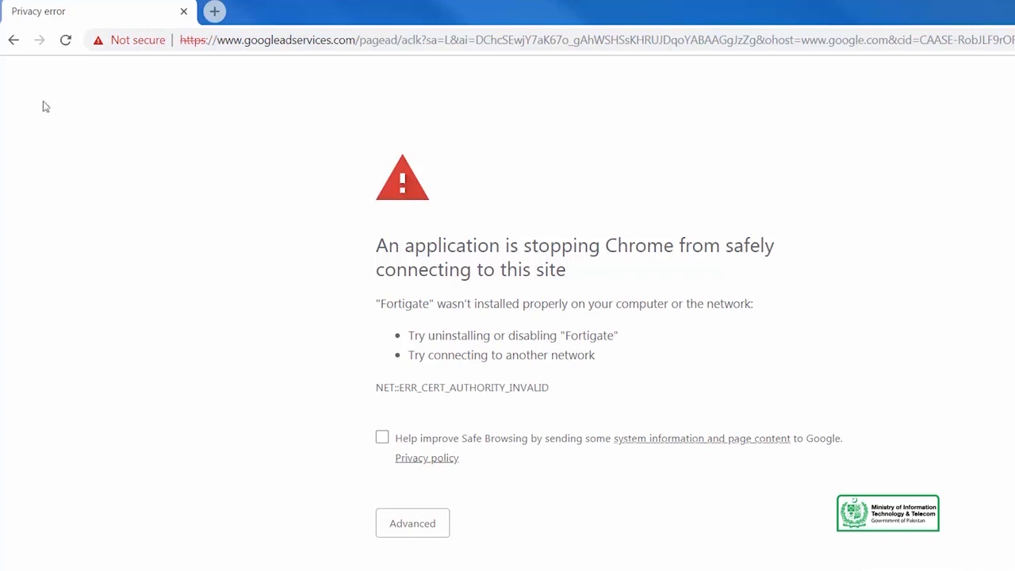
Go back to the 'jetpack for wordpress' search results and open the jetpack.com result
{"action": "left_click", "coordinate": [14, 42]}
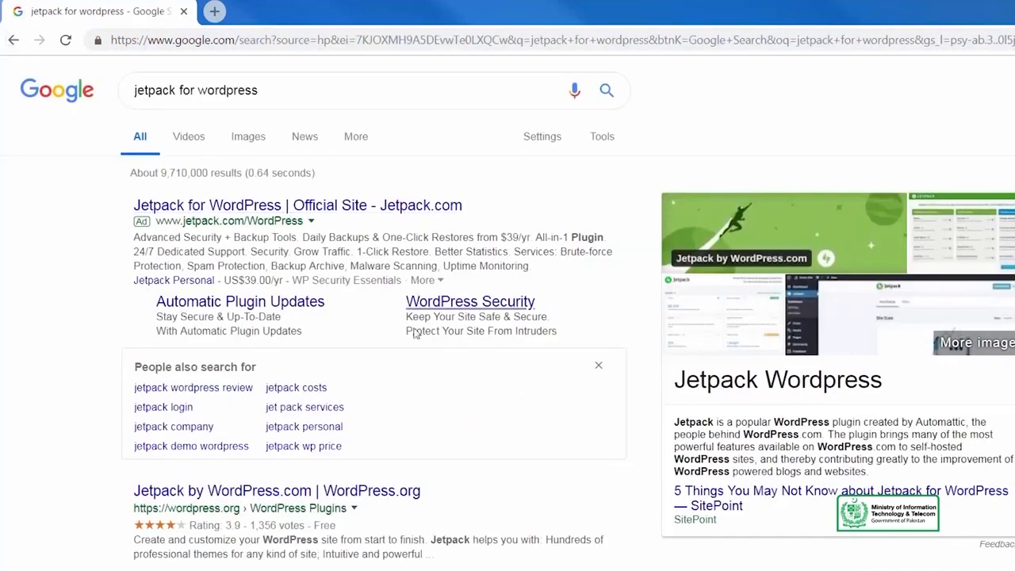
{"action": "left_click", "coordinate": [254, 491]}
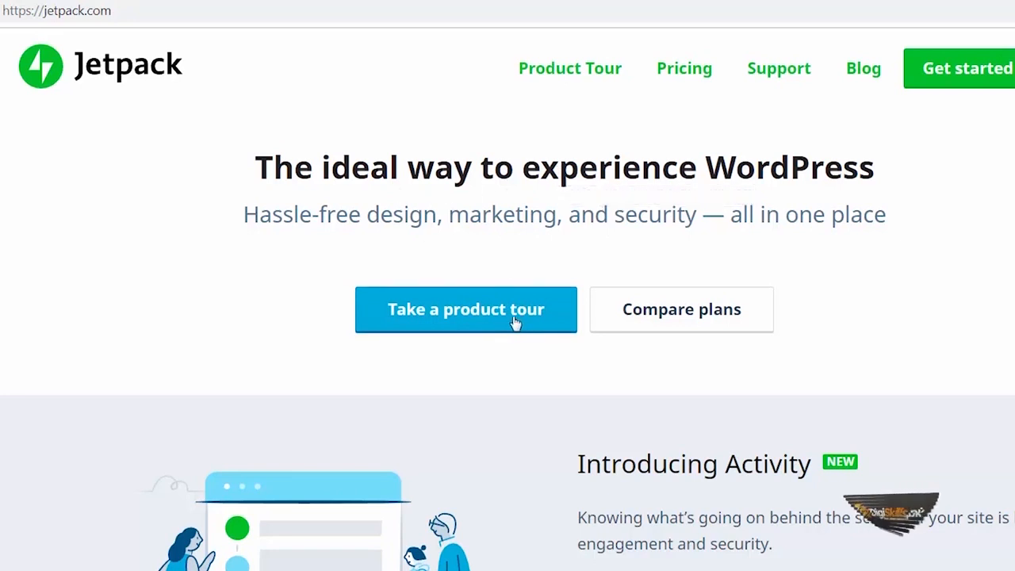
{"action": "scroll", "coordinate": [494, 376], "scroll_direction": "down", "scroll_amount": 6}
{"action": "scroll", "coordinate": [496, 383], "scroll_direction": "up", "scroll_amount": 4}
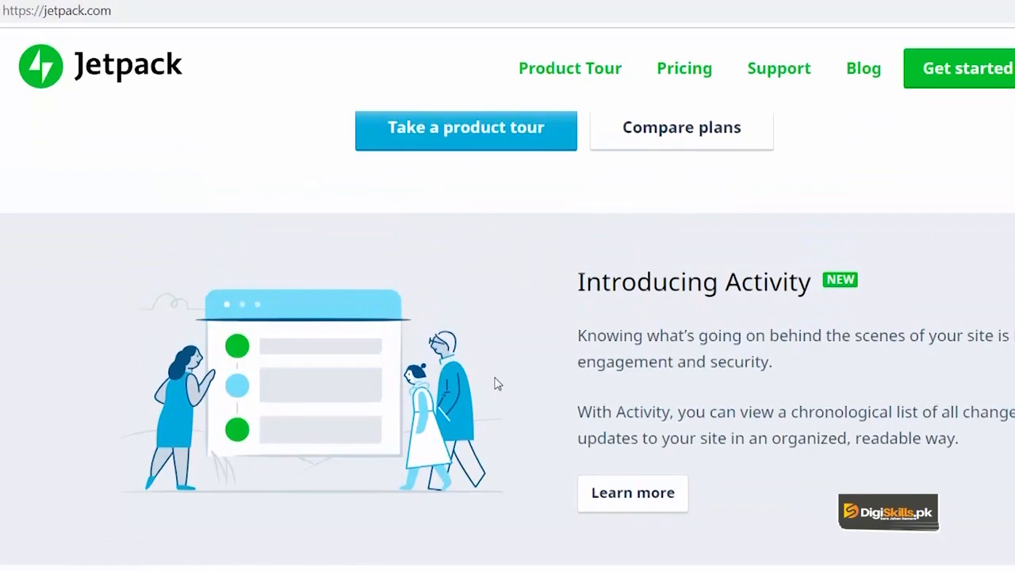
{"action": "scroll", "coordinate": [497, 384], "scroll_direction": "up", "scroll_amount": 2}
{"action": "scroll", "coordinate": [494, 379], "scroll_direction": "down", "scroll_amount": 20}
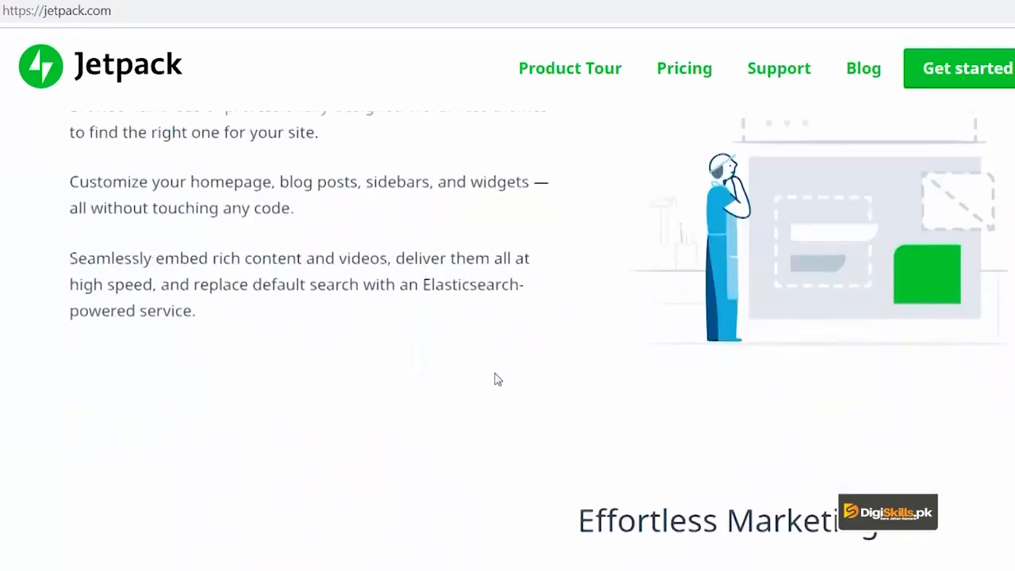
{"action": "scroll", "coordinate": [495, 379], "scroll_direction": "up", "scroll_amount": 20}
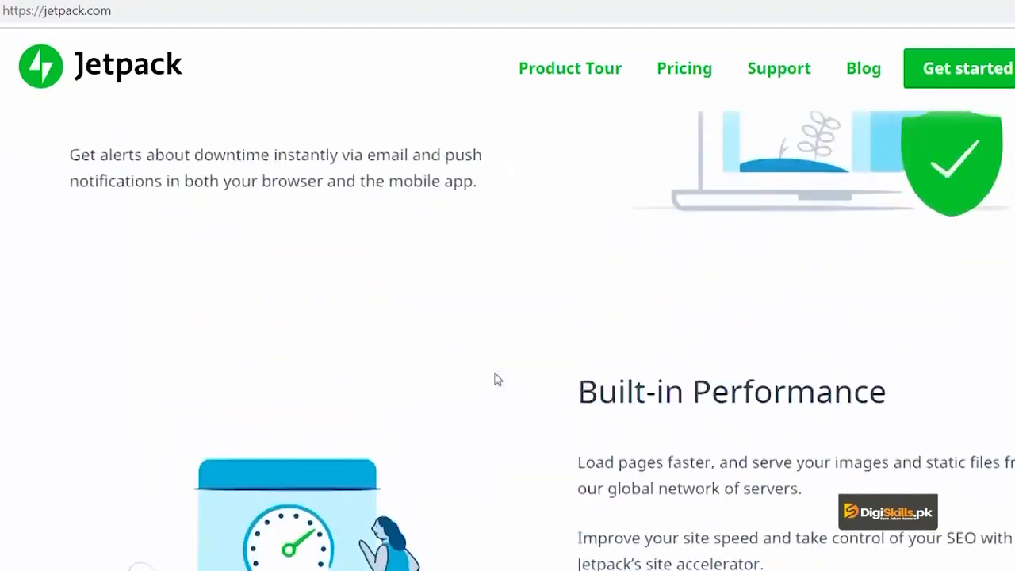
{"action": "scroll", "coordinate": [496, 367], "scroll_direction": "down", "scroll_amount": 5}
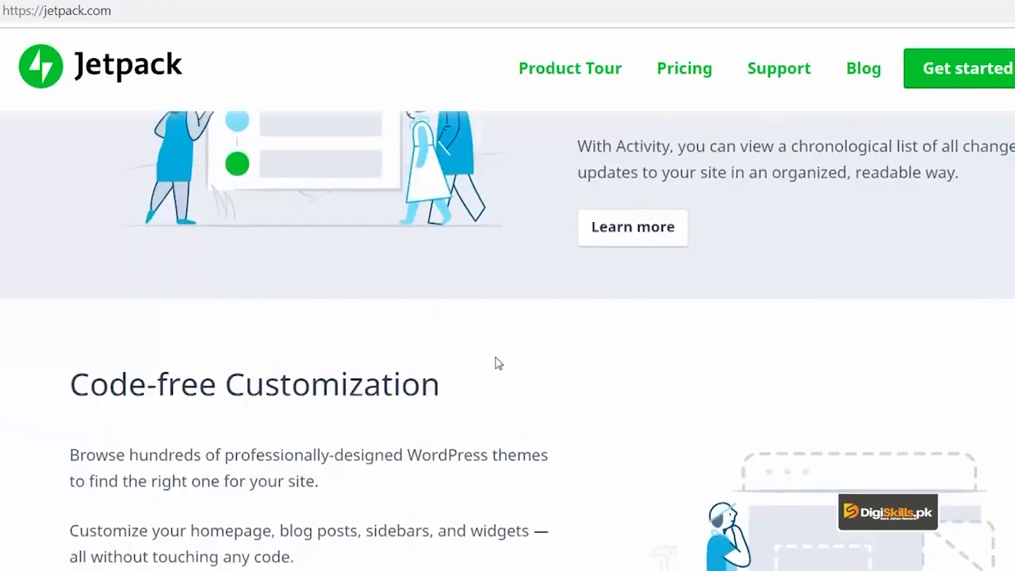
{"action": "scroll", "coordinate": [496, 363], "scroll_direction": "up", "scroll_amount": 4}
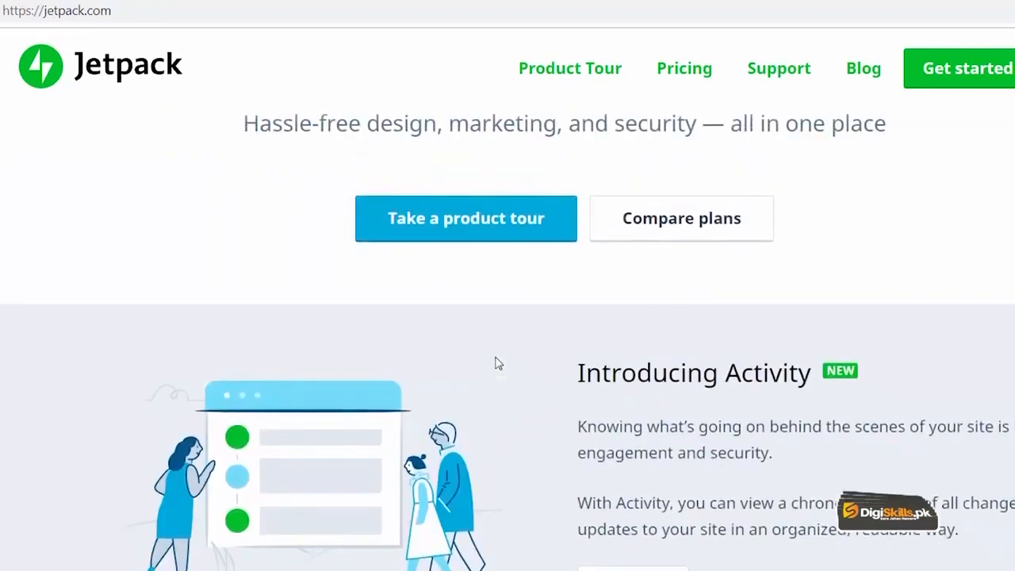
{"action": "scroll", "coordinate": [497, 364], "scroll_direction": "down", "scroll_amount": 3}
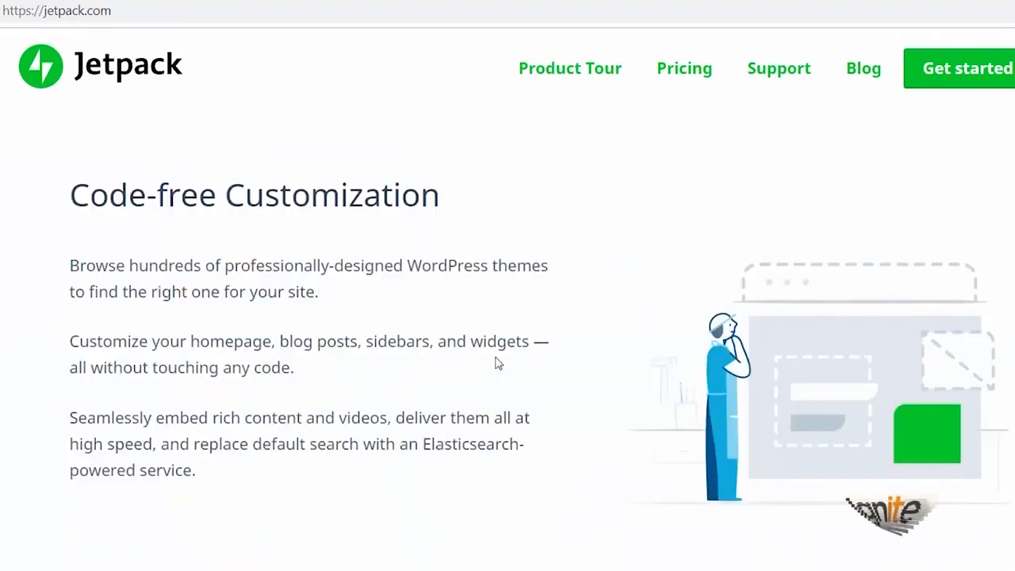
{"action": "scroll", "coordinate": [496, 363], "scroll_direction": "down", "scroll_amount": 8}
{"action": "scroll", "coordinate": [496, 363], "scroll_direction": "up", "scroll_amount": 3}
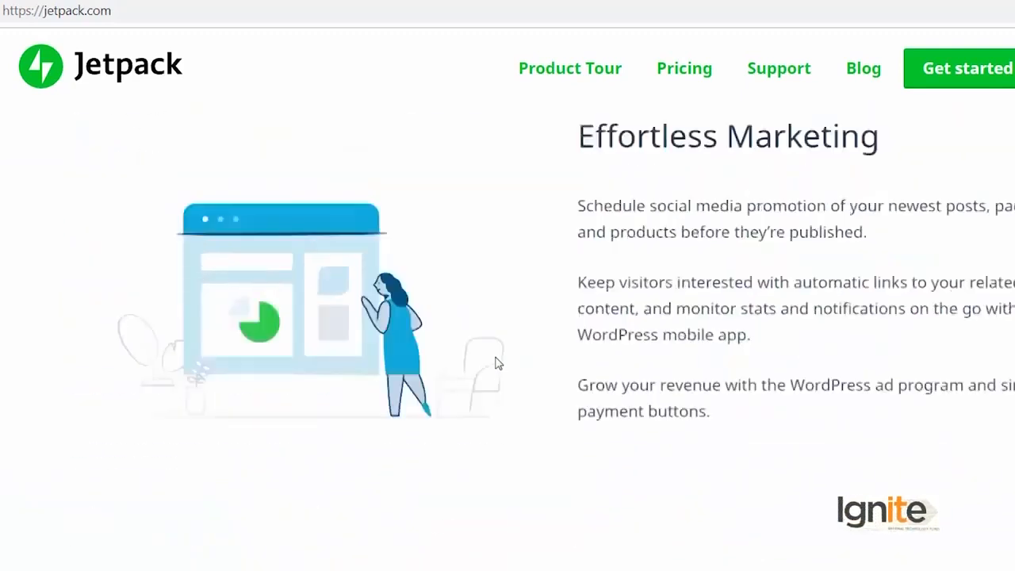
{"action": "scroll", "coordinate": [497, 363], "scroll_direction": "up", "scroll_amount": 10}
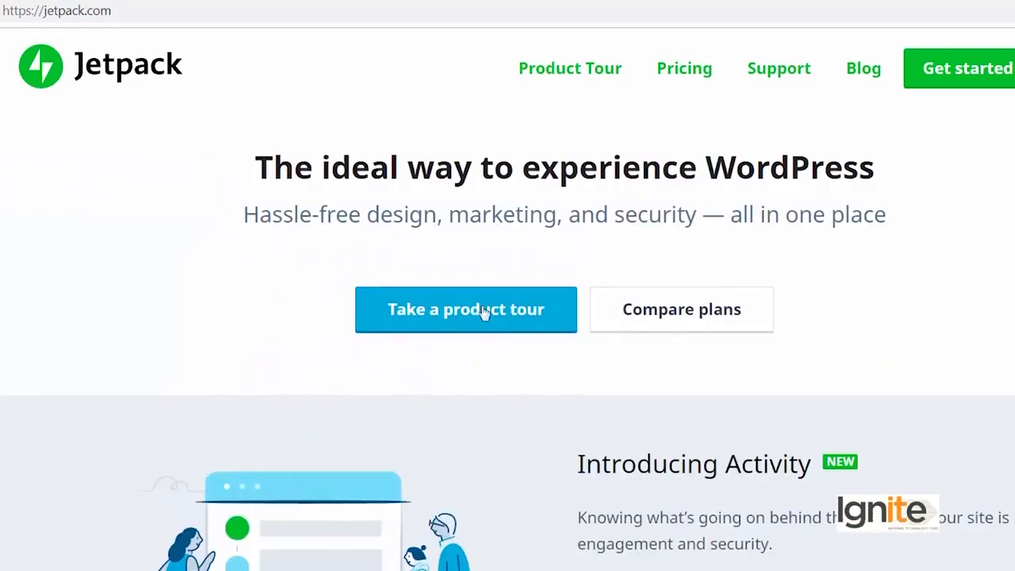
Start the Jetpack product tour and skim its opening features
{"action": "left_click", "coordinate": [485, 310]}
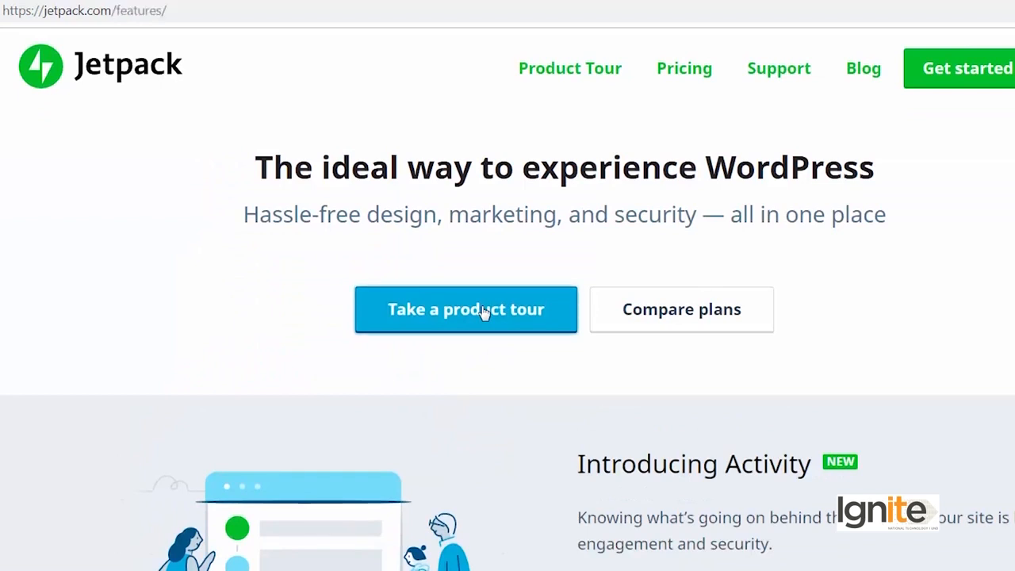
{"action": "scroll", "coordinate": [483, 398], "scroll_direction": "down", "scroll_amount": 5}
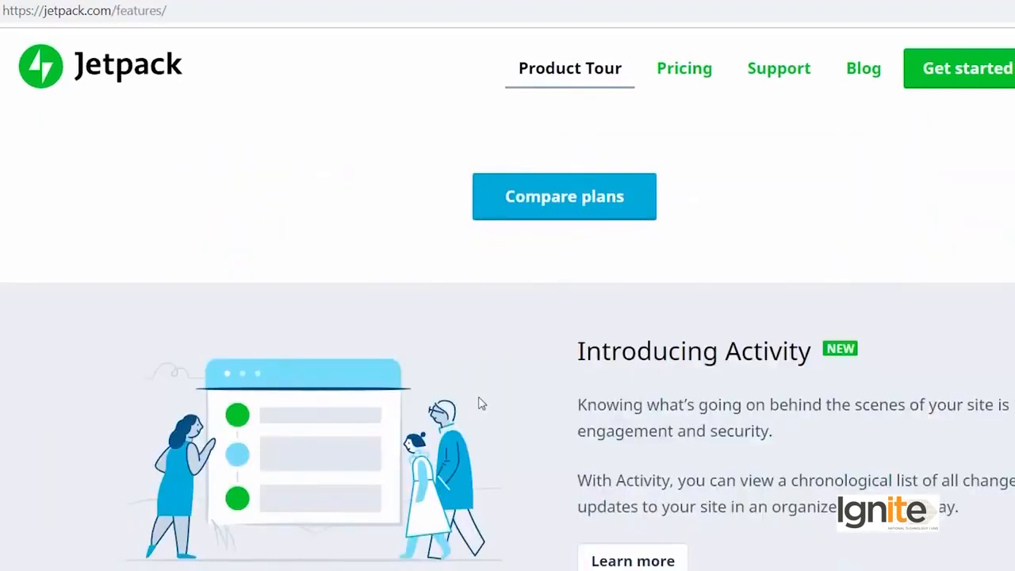
{"action": "scroll", "coordinate": [483, 397], "scroll_direction": "down", "scroll_amount": 10}
{"action": "scroll", "coordinate": [480, 402], "scroll_direction": "up", "scroll_amount": 3}
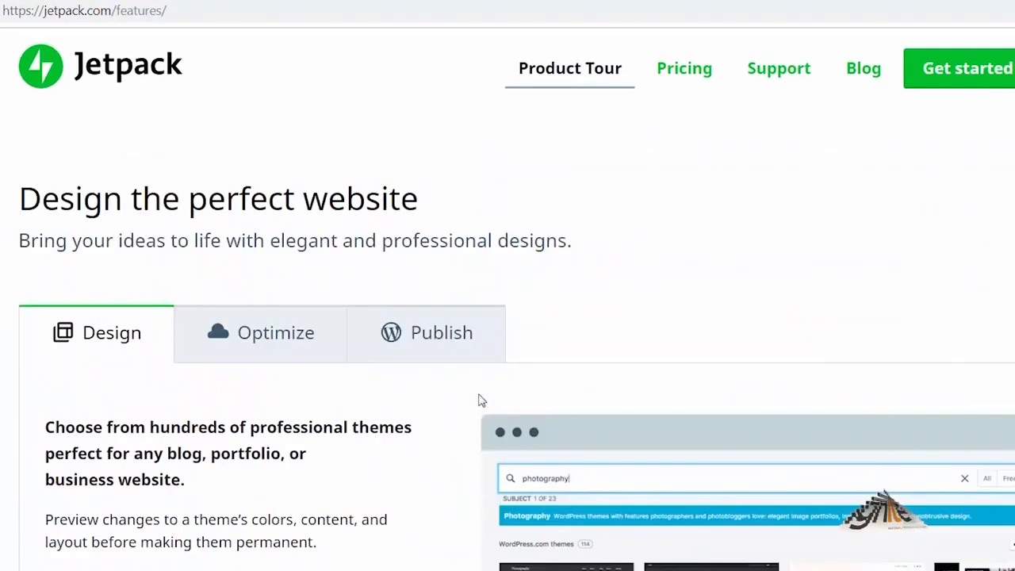
Show the tour's Optimize features and scroll through them
{"action": "left_click", "coordinate": [266, 341]}
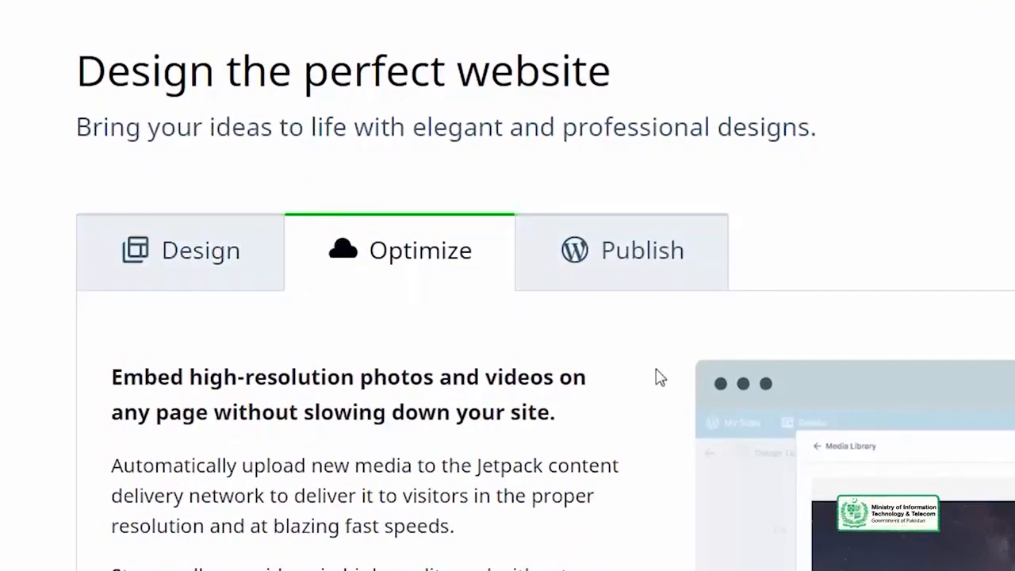
{"action": "scroll", "coordinate": [656, 377], "scroll_direction": "down", "scroll_amount": 15}
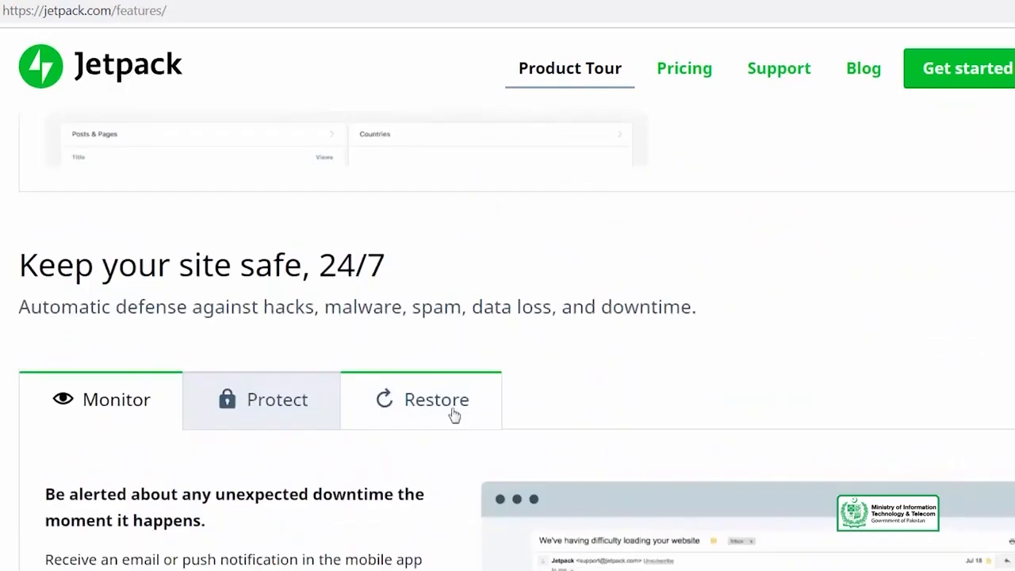
{"action": "scroll", "coordinate": [455, 414], "scroll_direction": "down", "scroll_amount": 8}
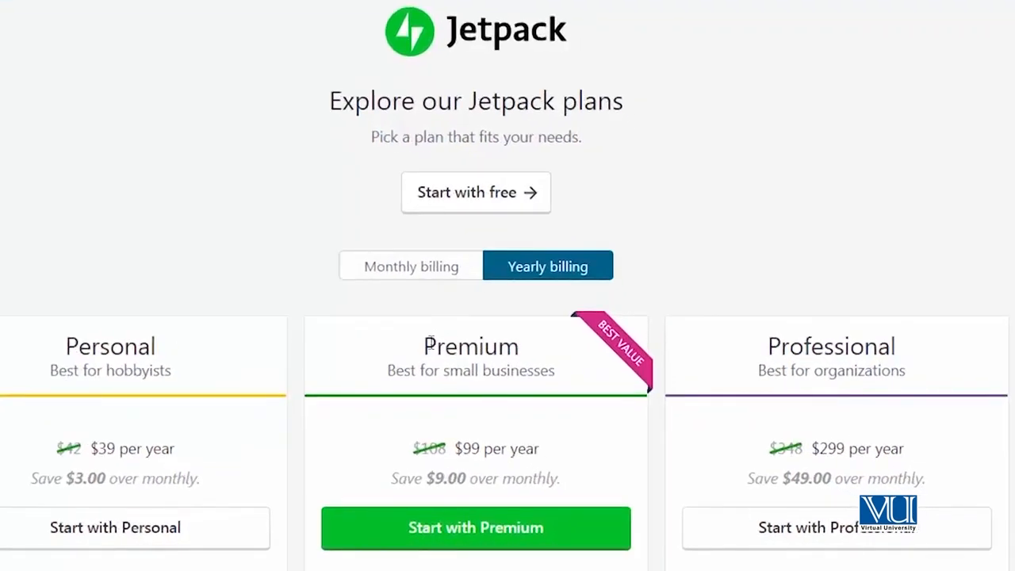
Start Jetpack on the free plan for the site withsaad.com
{"action": "left_click", "coordinate": [443, 202]}
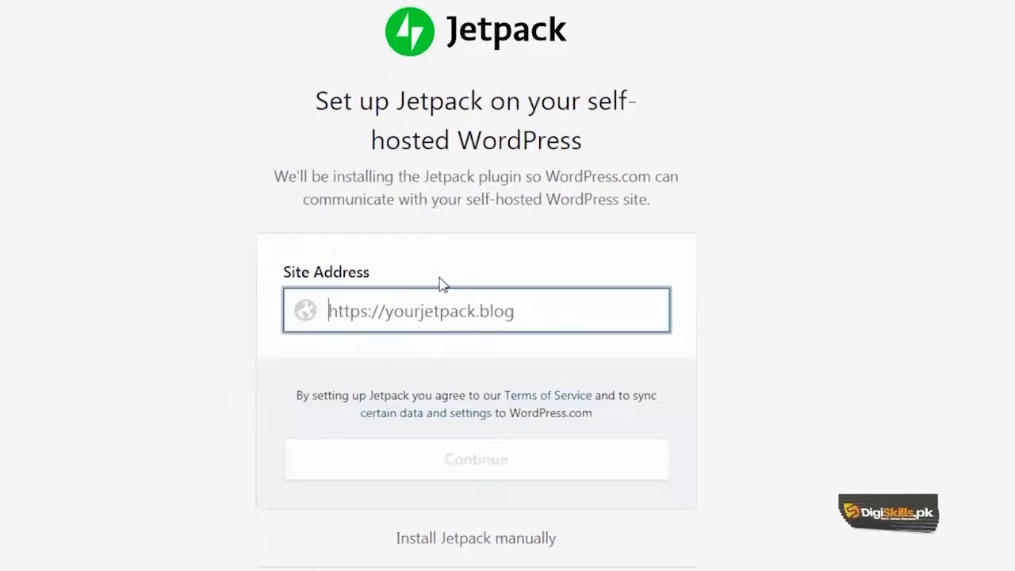
{"action": "type", "text": "withsaad.com"}
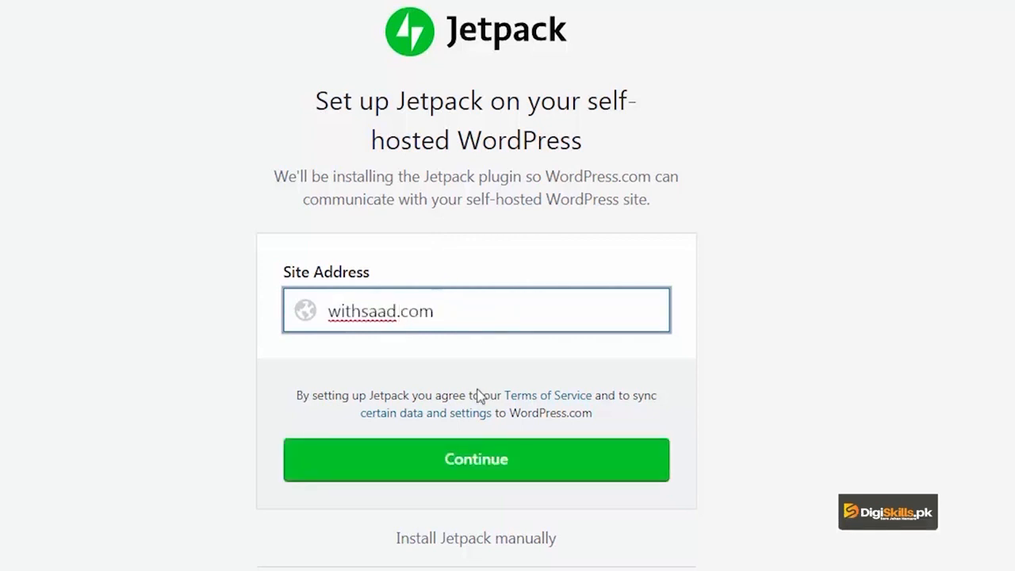
{"action": "left_click", "coordinate": [444, 466]}
Enter the WordPress administrator username and password and install Jetpack
{"action": "left_click", "coordinate": [444, 310]}
{"action": "type", "text": "admin"}
{"action": "key", "text": "Tab"}
{"action": "type", "text": "a********"}
{"action": "left_click", "coordinate": [478, 503]}
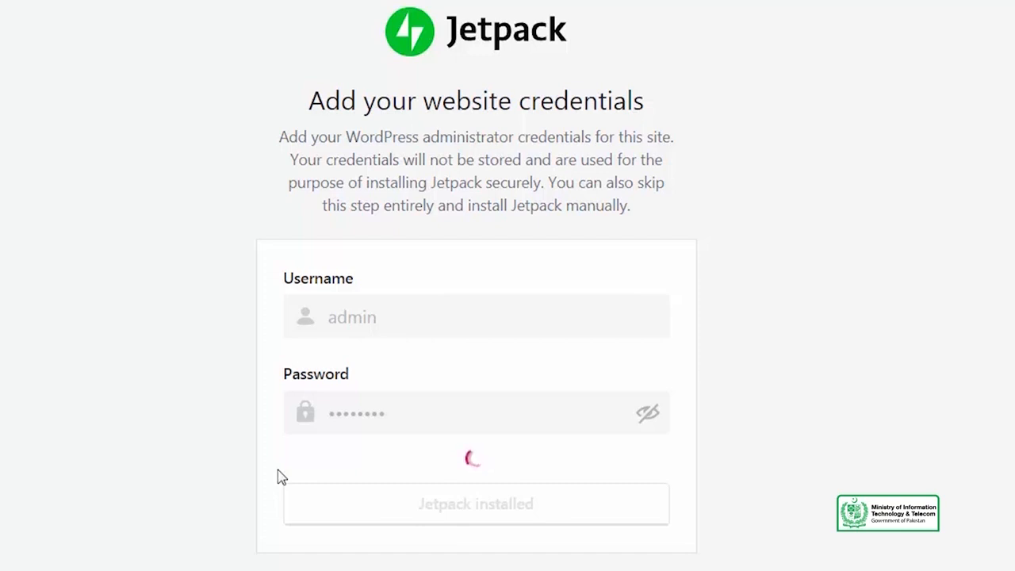
Load withsaad.com/wp-admin in a new tab, glance at the WordPress.com log-in tab, and return
{"action": "left_click", "coordinate": [281, 11]}
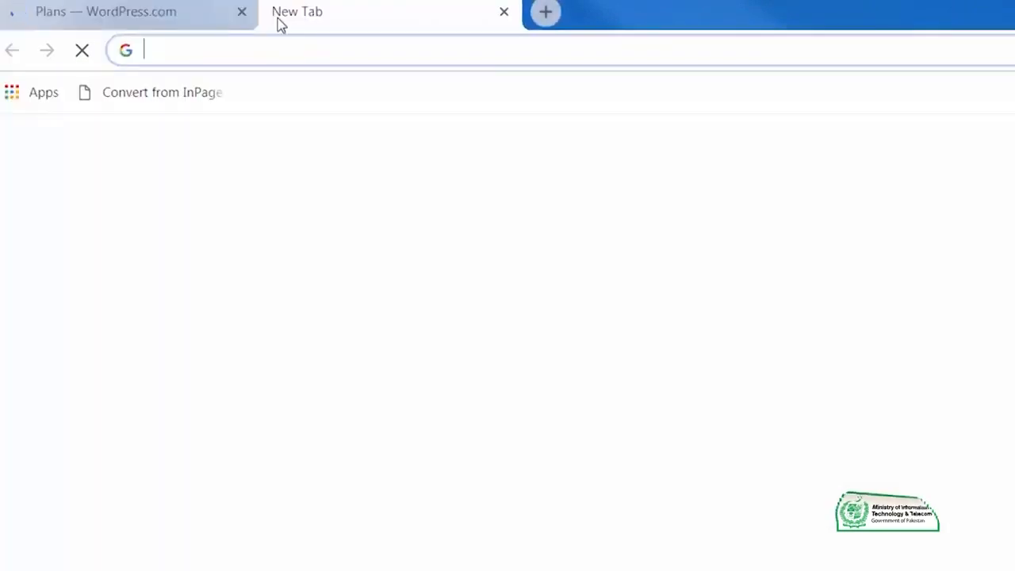
{"action": "type", "text": "withsaad.com/wp-admin"}
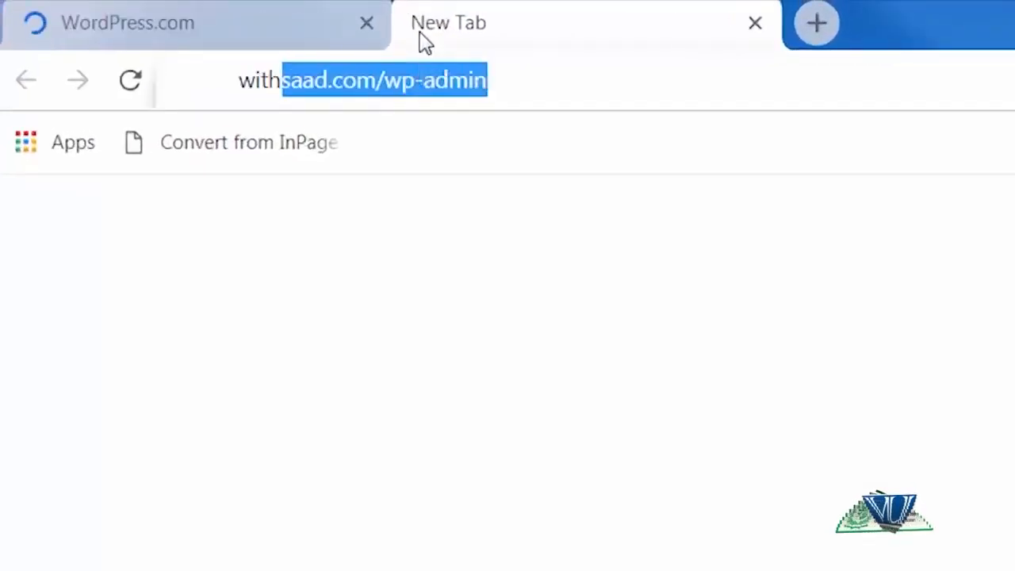
{"action": "key", "text": "Return"}
{"action": "left_click", "coordinate": [269, 23]}
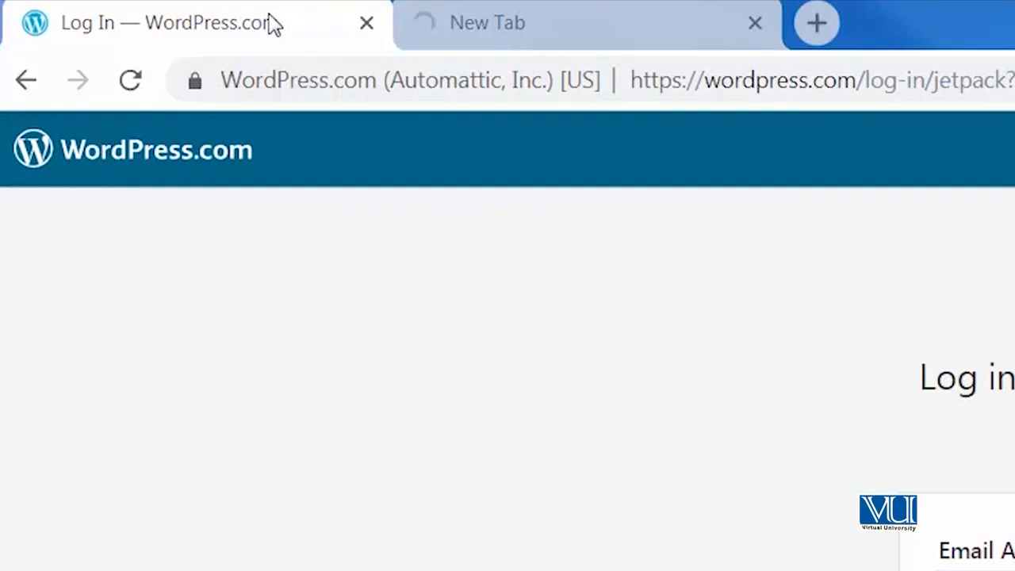
{"action": "left_click", "coordinate": [620, 9]}
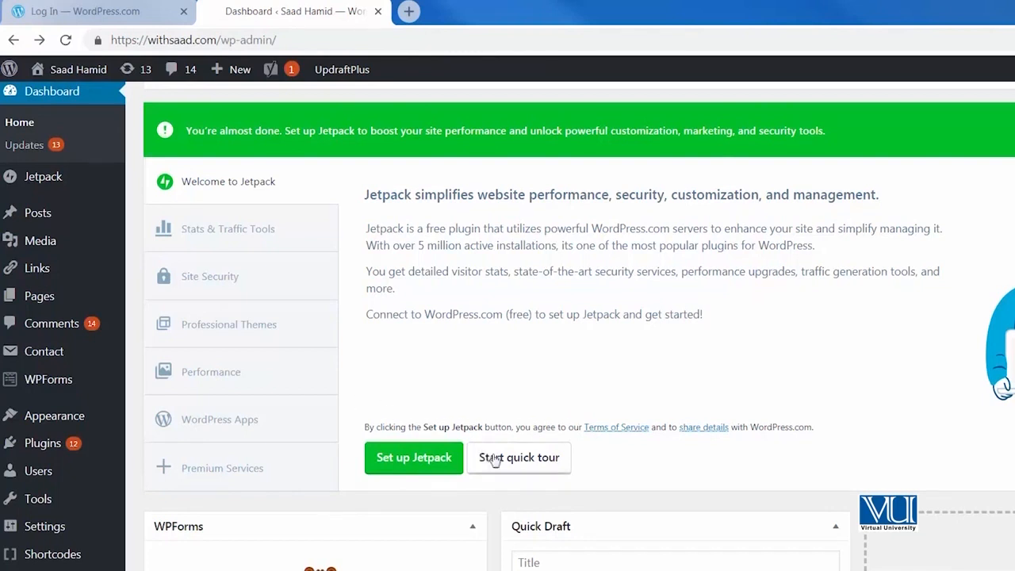
{"action": "left_click", "coordinate": [487, 457]}
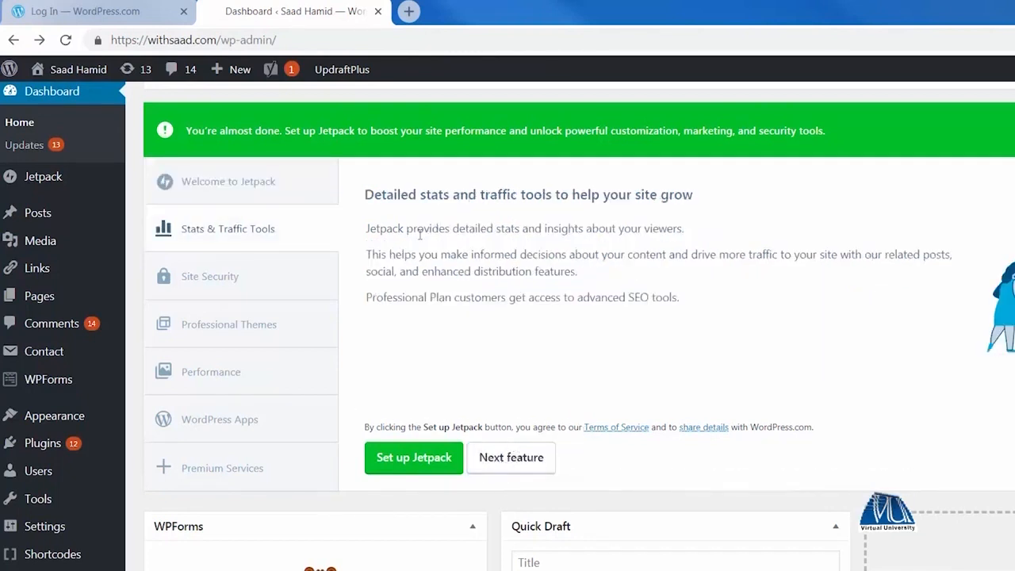
{"action": "left_click", "coordinate": [497, 465]}
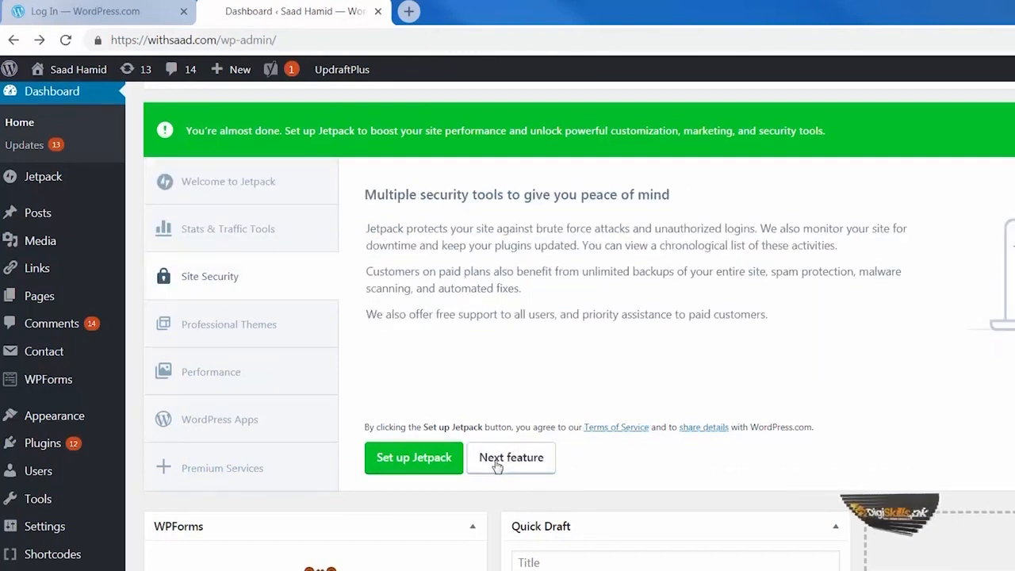
{"action": "left_click", "coordinate": [497, 464]}
{"action": "left_click", "coordinate": [498, 465]}
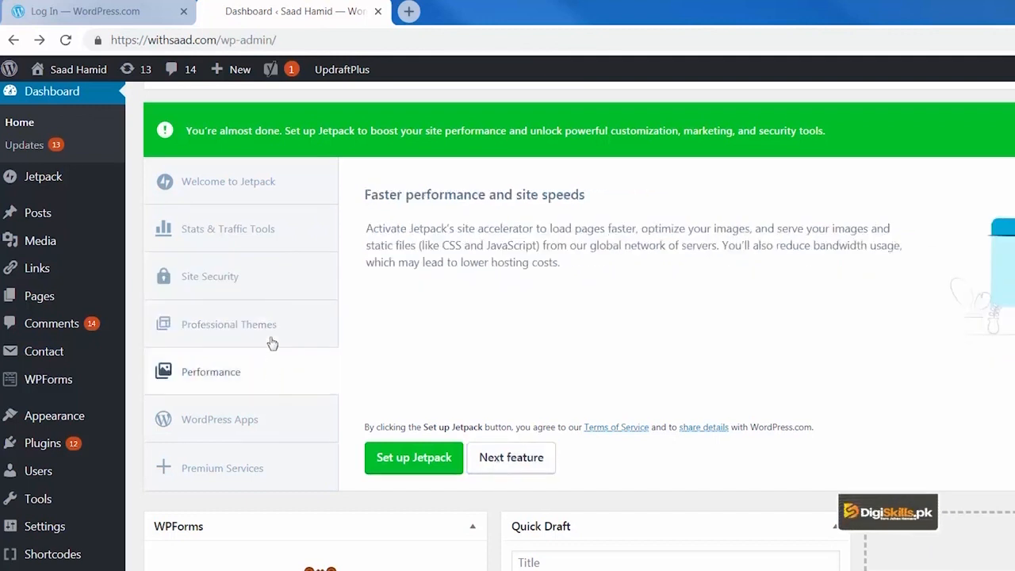
{"action": "left_click", "coordinate": [264, 280]}
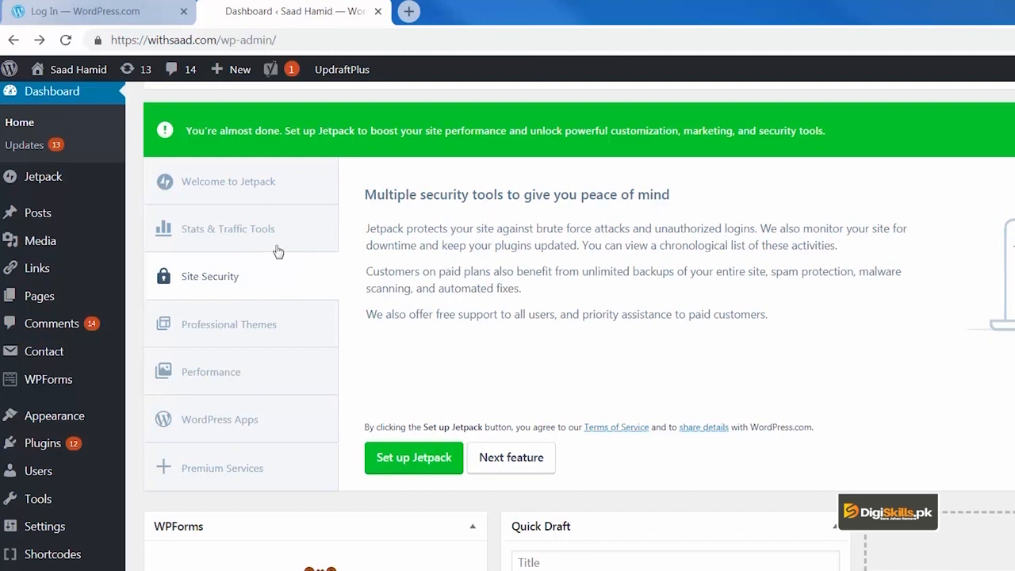
{"action": "left_click", "coordinate": [277, 250]}
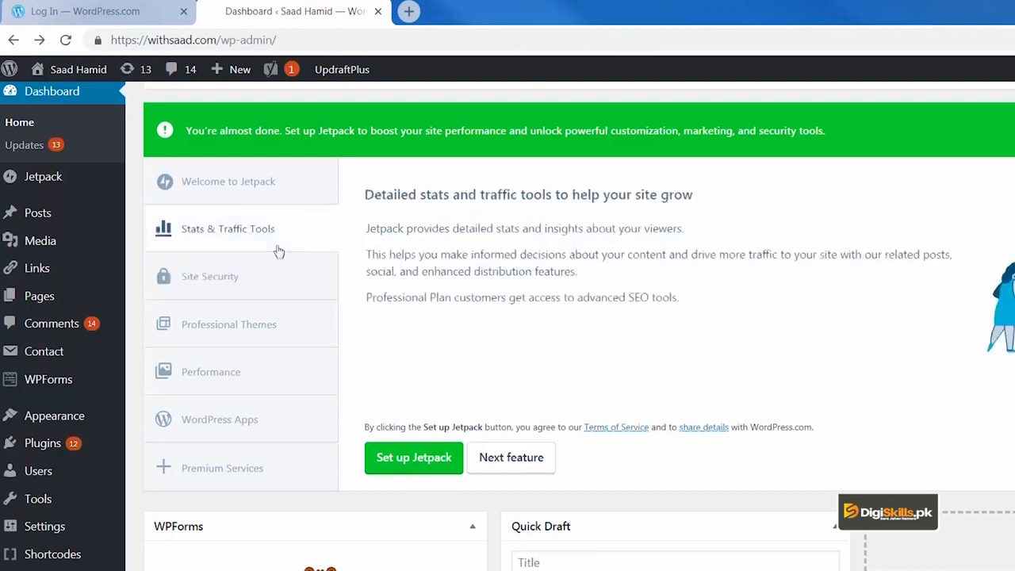
{"action": "left_click", "coordinate": [258, 370]}
{"action": "left_click", "coordinate": [265, 436]}
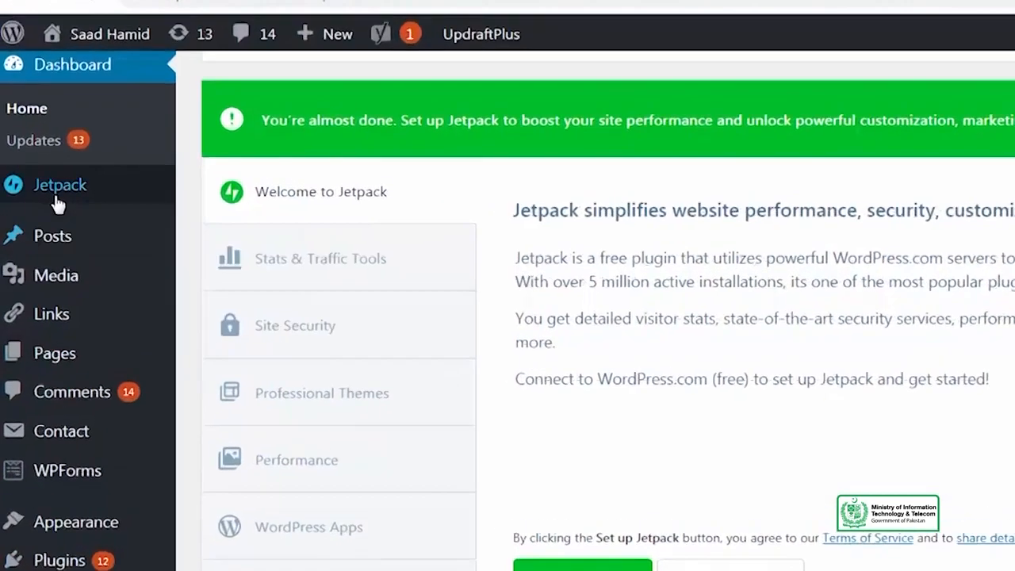
Browse the Jetpack admin page's design, performance, security and marketing sections down to Download the free apps
{"action": "mouse_move", "coordinate": [68, 183]}
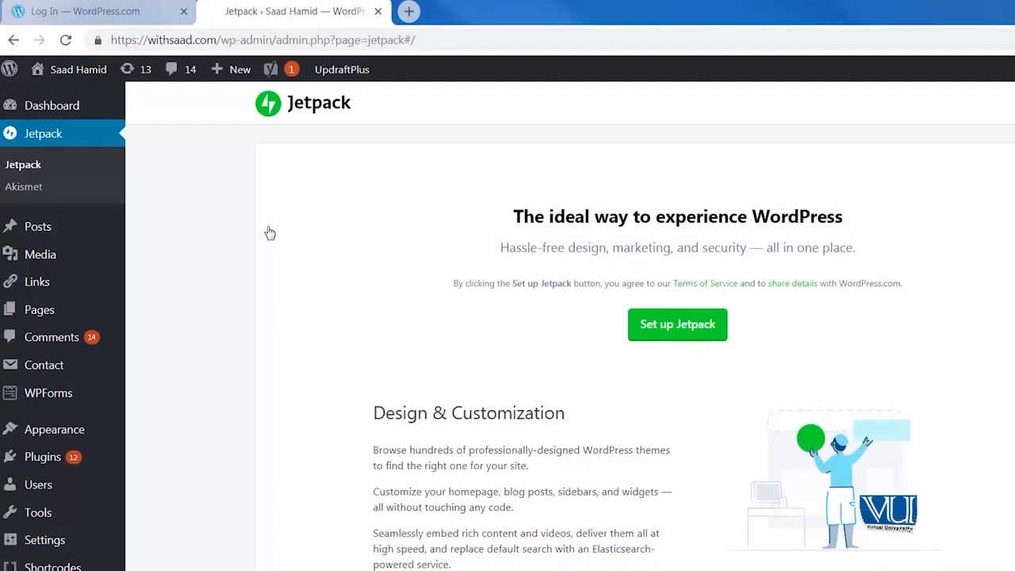
{"action": "scroll", "coordinate": [292, 287], "scroll_direction": "down", "scroll_amount": 10}
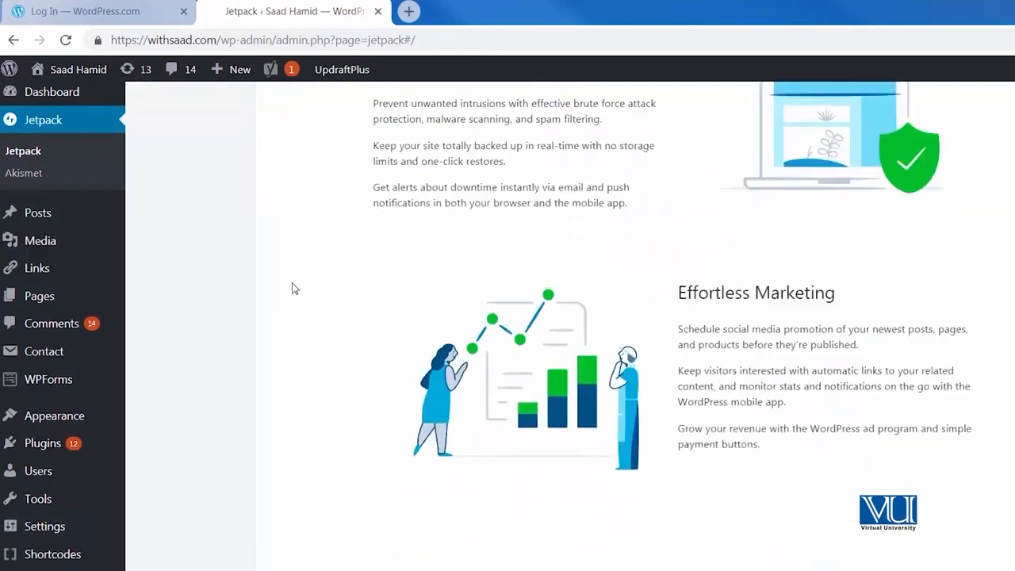
{"action": "scroll", "coordinate": [293, 288], "scroll_direction": "up", "scroll_amount": 10}
{"action": "scroll", "coordinate": [293, 288], "scroll_direction": "up", "scroll_amount": 1}
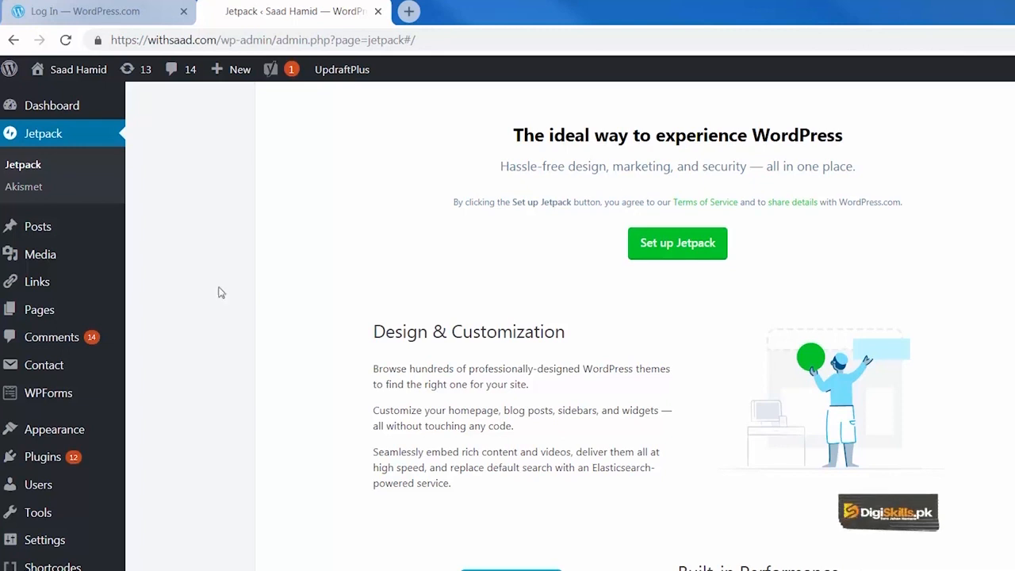
{"action": "scroll", "coordinate": [223, 367], "scroll_direction": "down", "scroll_amount": 5}
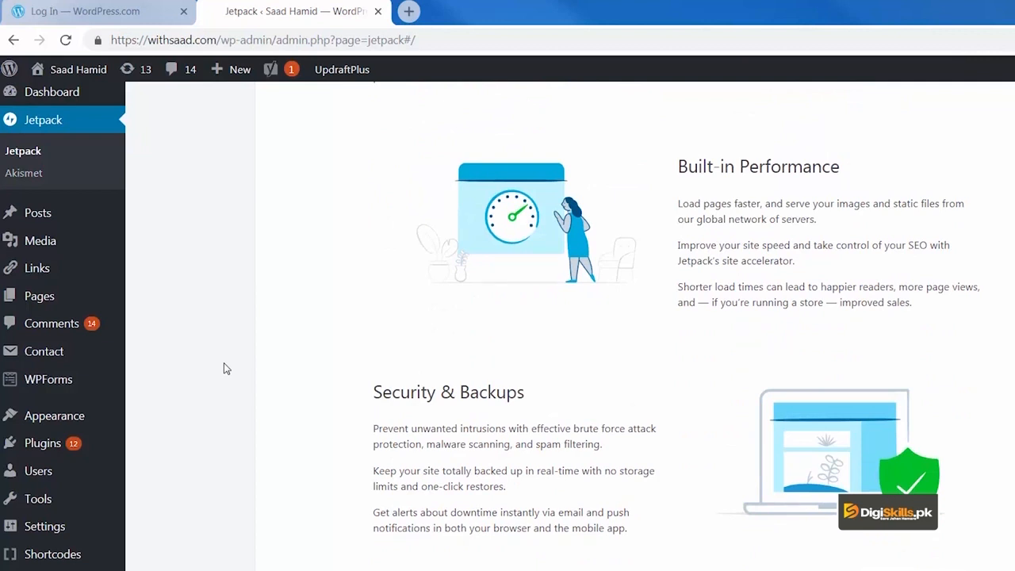
{"action": "scroll", "coordinate": [279, 366], "scroll_direction": "down", "scroll_amount": 5}
{"action": "scroll", "coordinate": [279, 367], "scroll_direction": "up", "scroll_amount": 2}
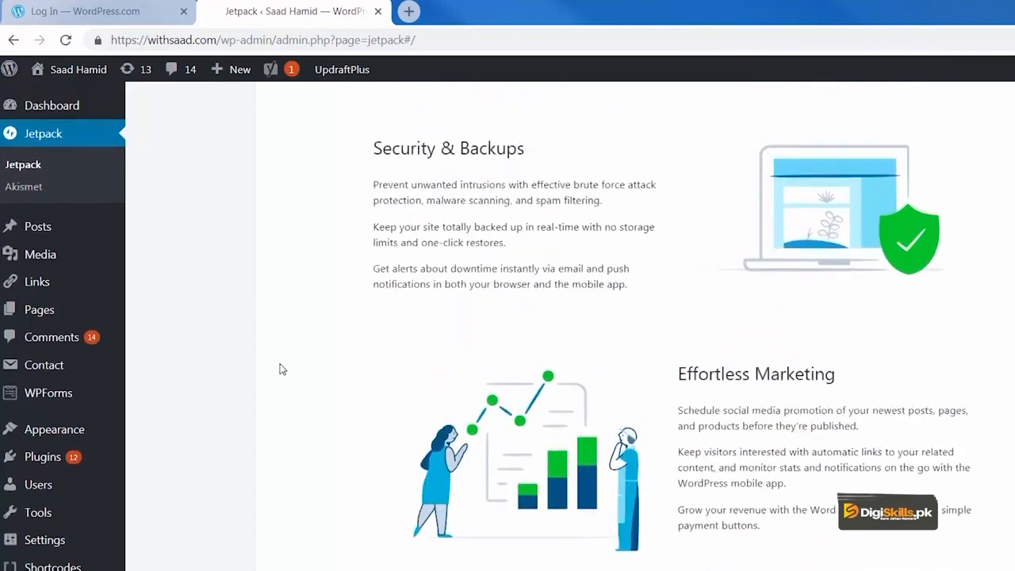
{"action": "scroll", "coordinate": [279, 367], "scroll_direction": "down", "scroll_amount": 8}
{"action": "scroll", "coordinate": [279, 367], "scroll_direction": "up", "scroll_amount": 3}
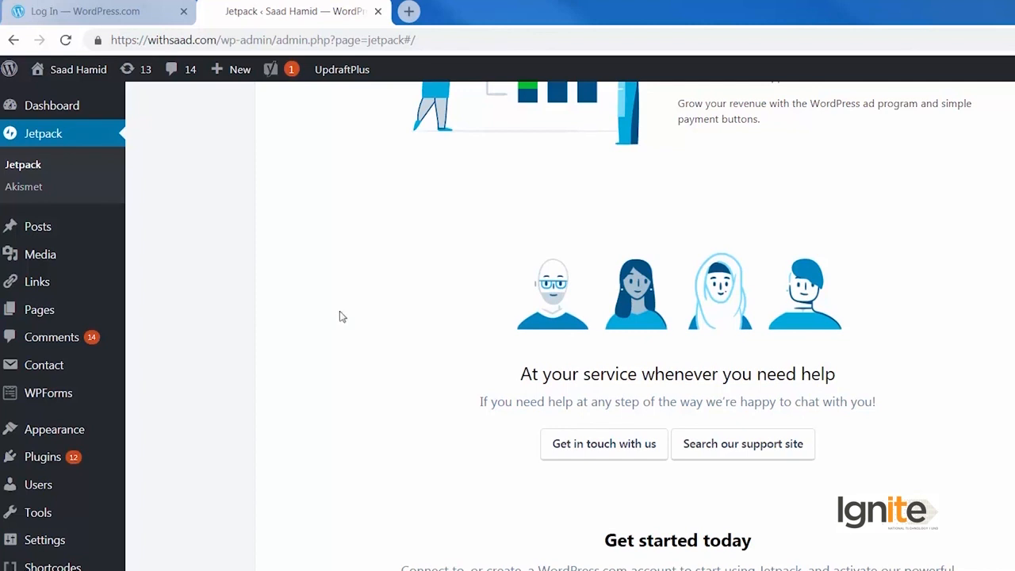
{"action": "scroll", "coordinate": [340, 317], "scroll_direction": "down", "scroll_amount": 6}
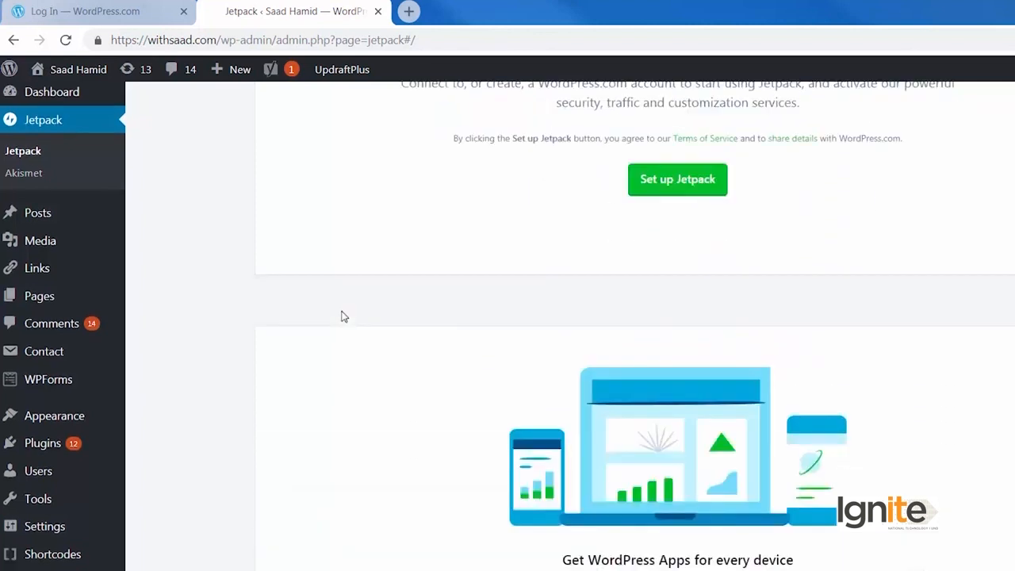
{"action": "scroll", "coordinate": [343, 316], "scroll_direction": "down", "scroll_amount": 3}
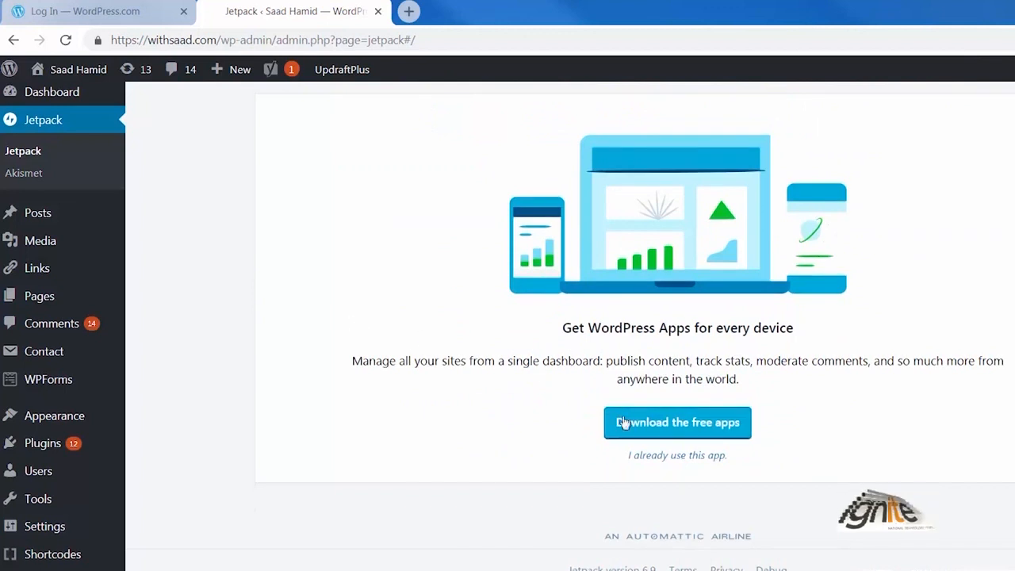
Follow Download the free apps to apps.wordpress.com/mobile and scroll through it
{"action": "left_click", "coordinate": [624, 424]}
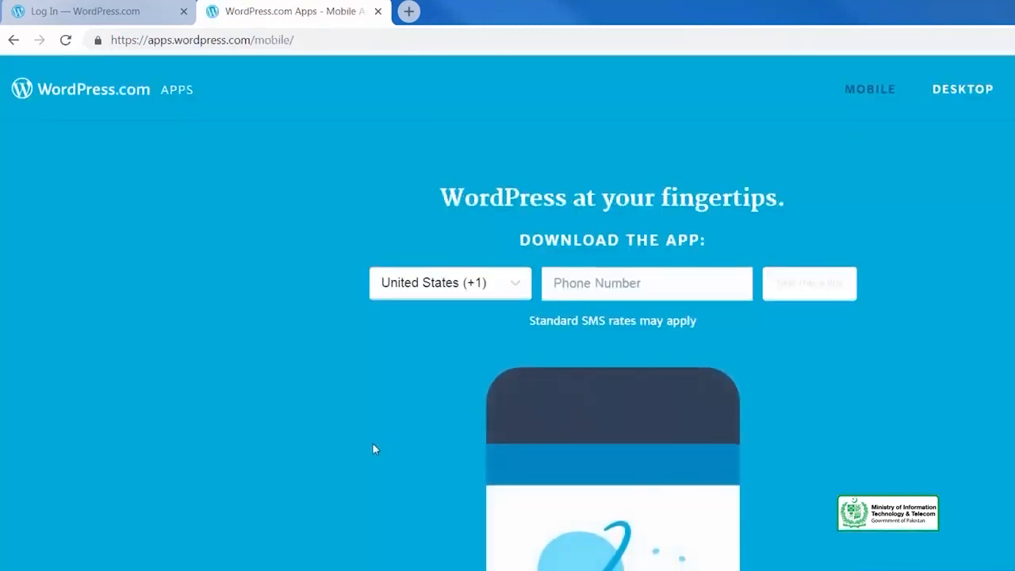
{"action": "scroll", "coordinate": [373, 443], "scroll_direction": "down", "scroll_amount": 15}
{"action": "scroll", "coordinate": [374, 449], "scroll_direction": "up", "scroll_amount": 10}
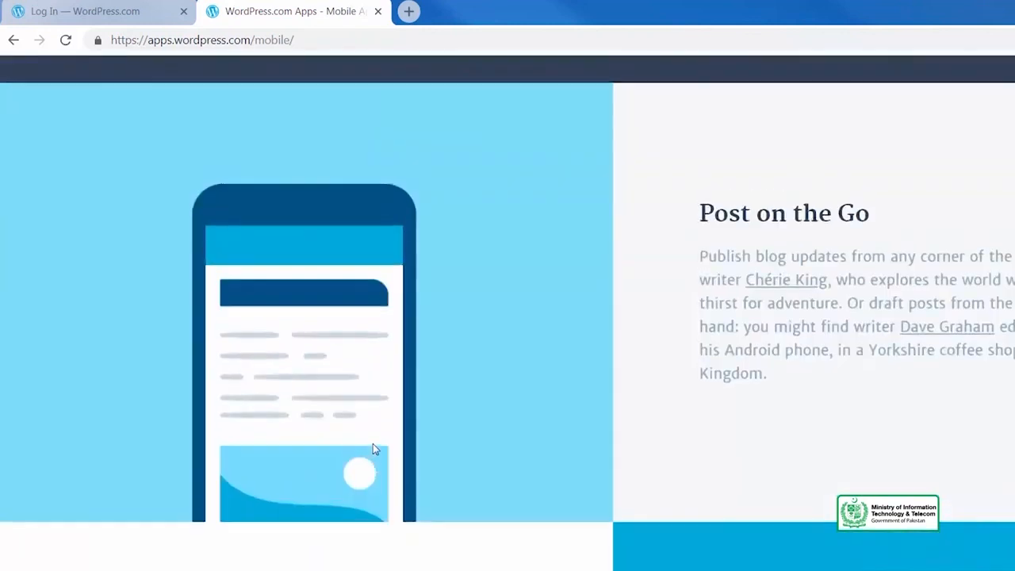